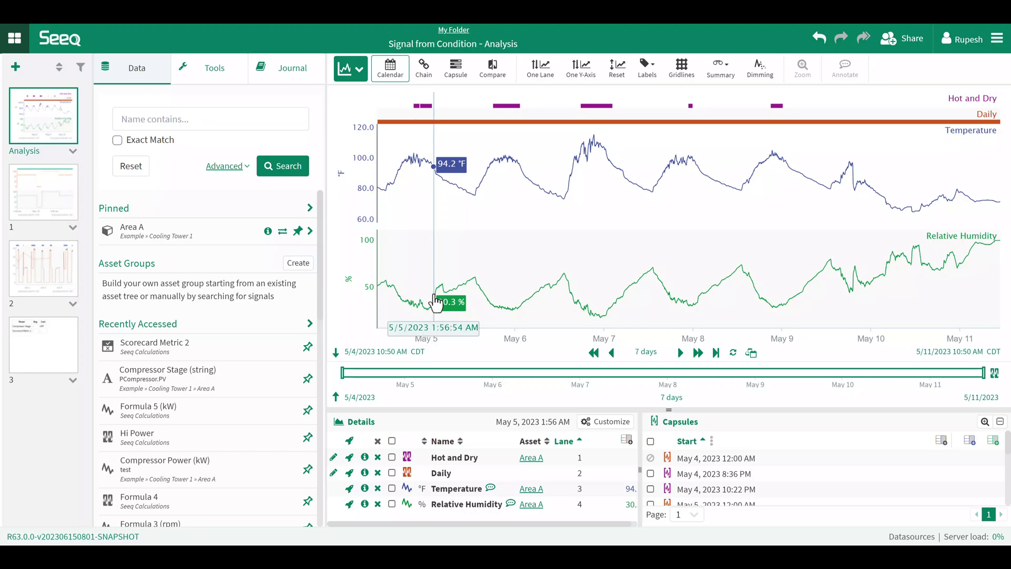
Add Area A's Compressor Power (kW) to the trend and begin a Signal from Condition calculation
click(310, 232)
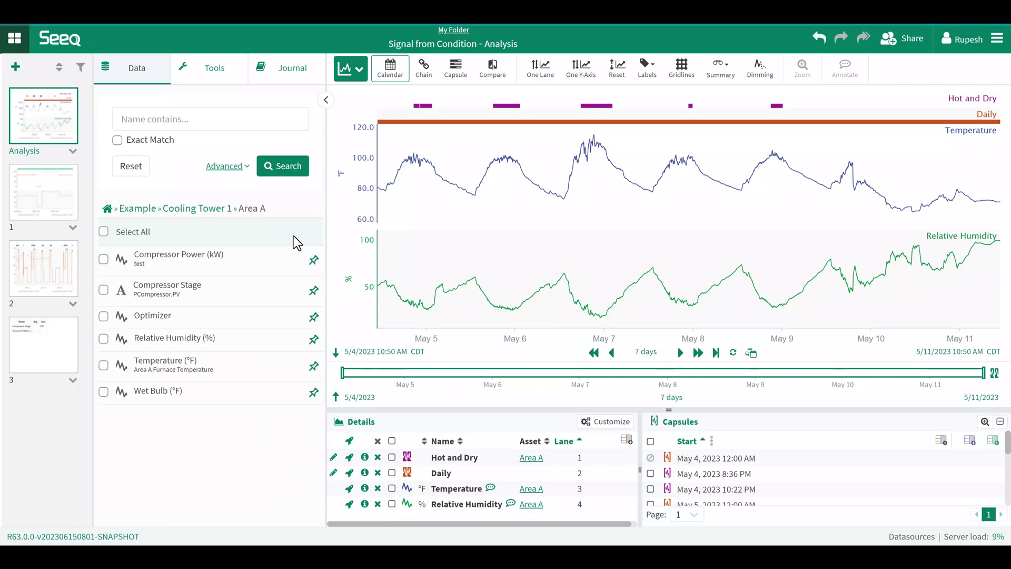
click(225, 273)
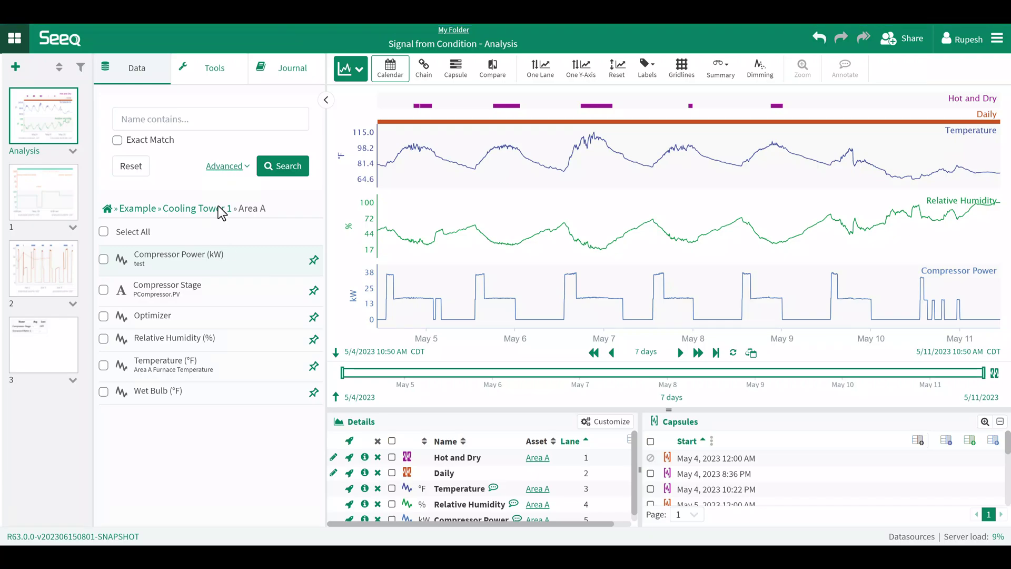
click(216, 80)
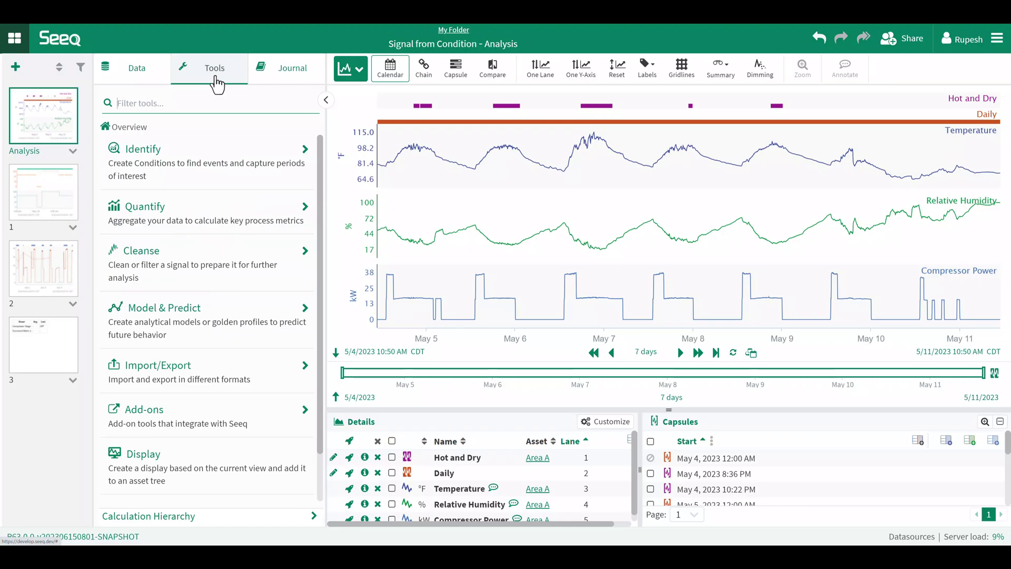
click(164, 208)
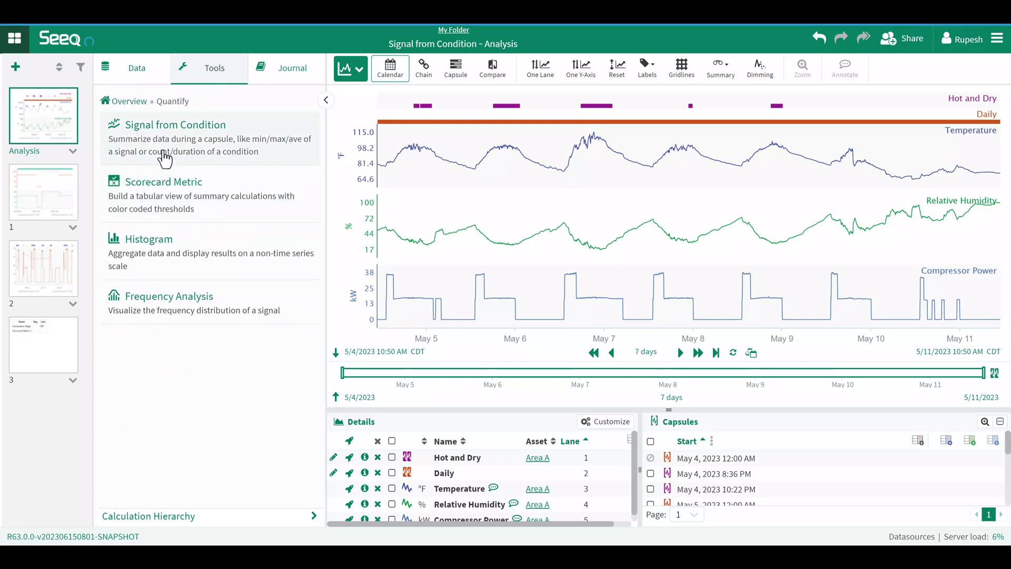
click(165, 156)
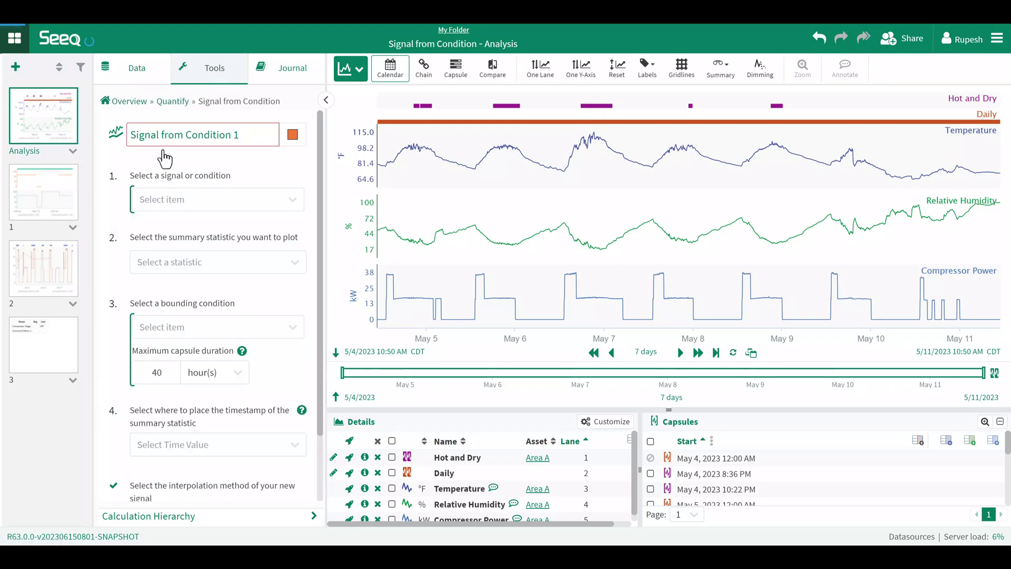
Name the calculation 'Power when Hot & Dry' and choose Compressor Power as the signal to summarize
click(197, 141)
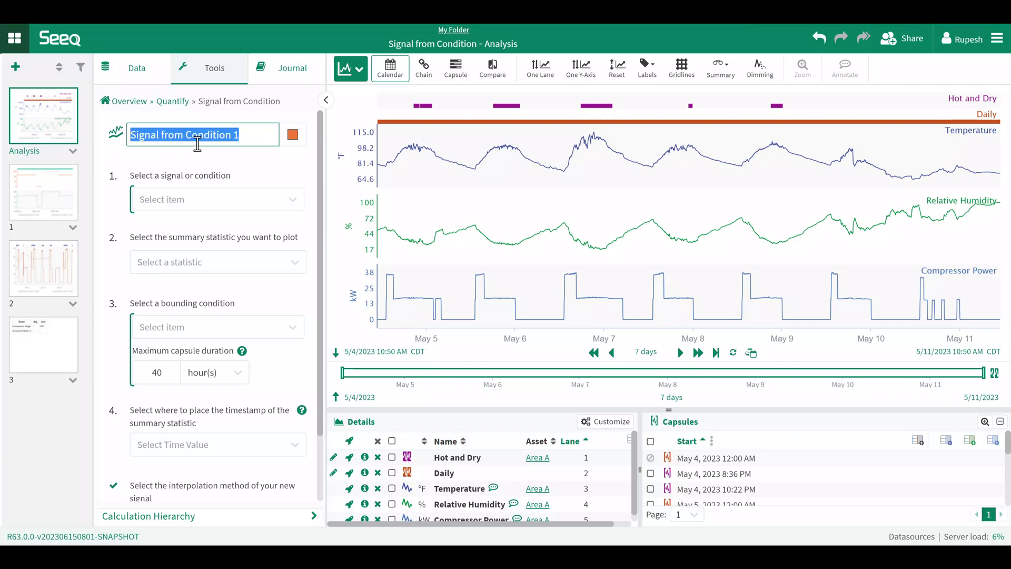
text(Power when Hot)
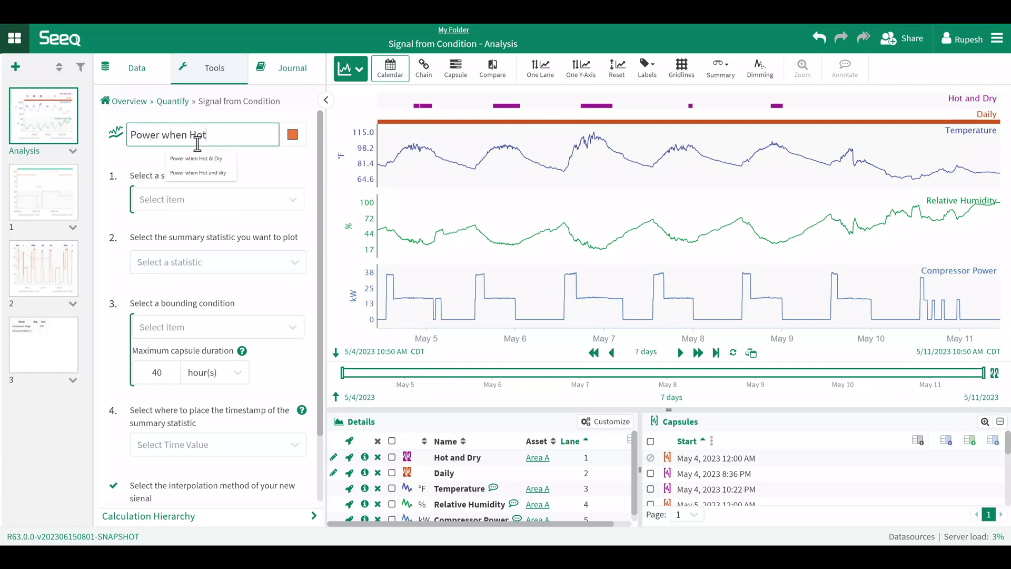
text( & Dry)
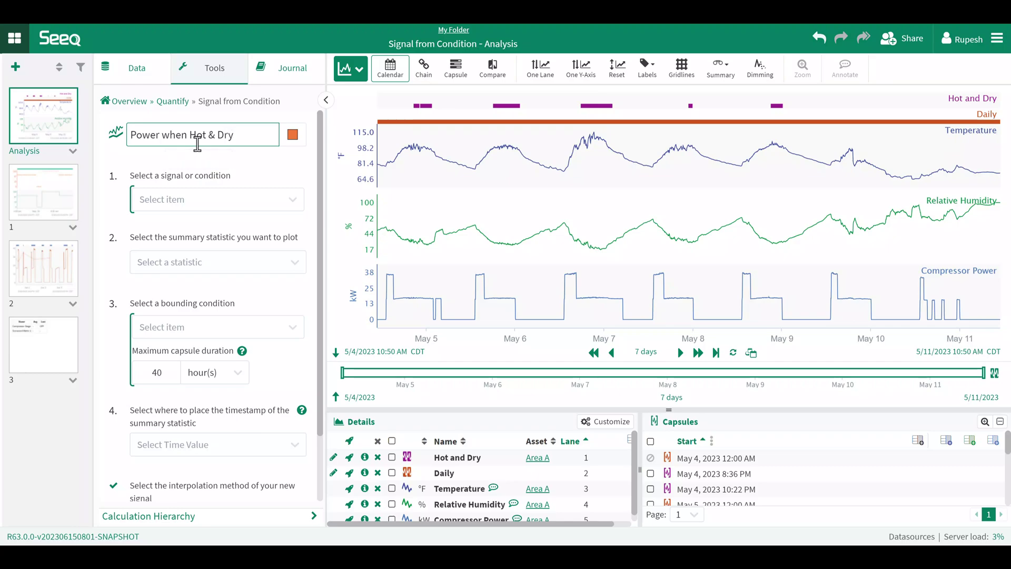
click(203, 195)
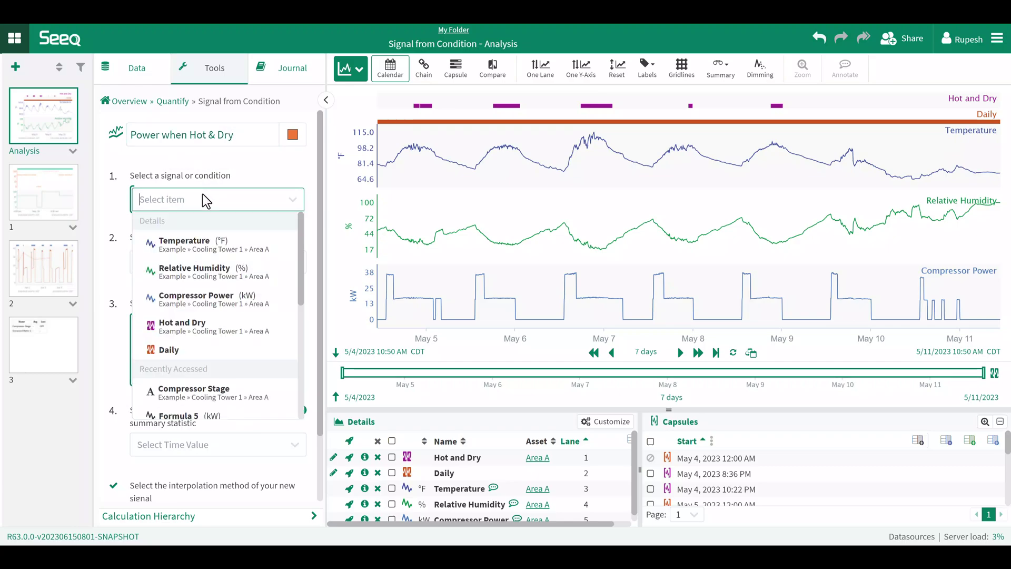
click(205, 303)
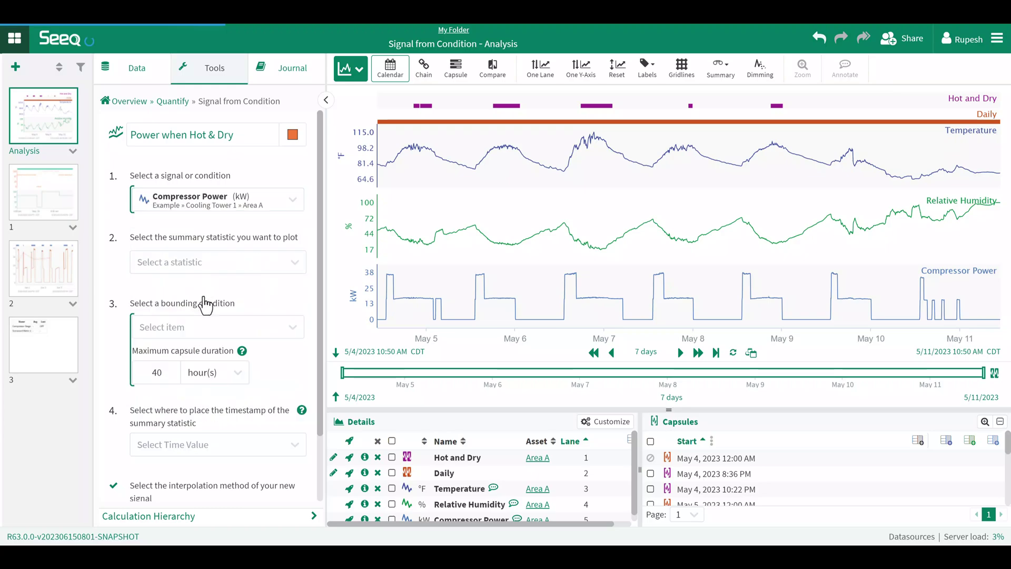
Use Totalized as the summary statistic, expressed in hour(s)
click(203, 258)
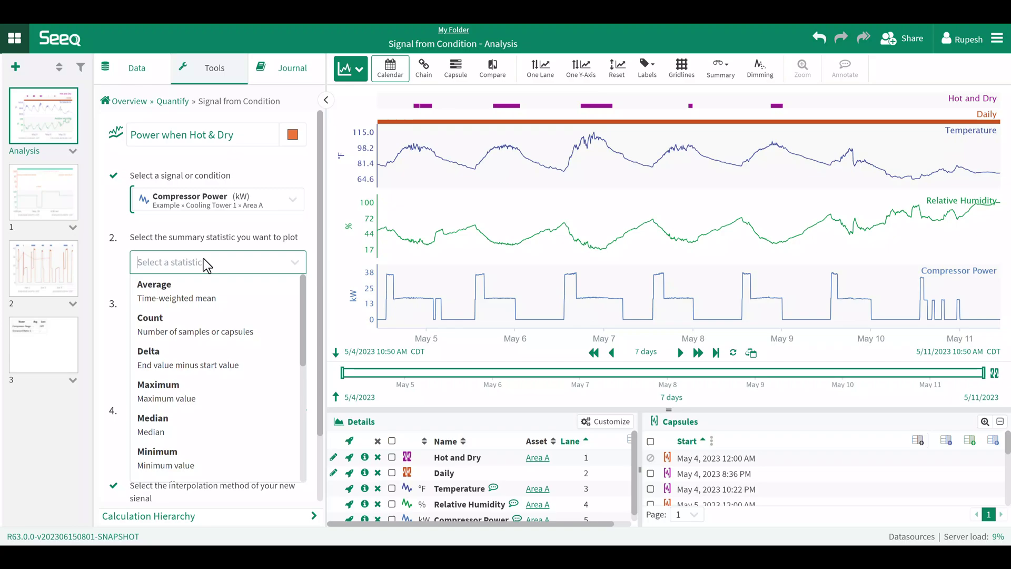
scroll(232, 408, down, 3)
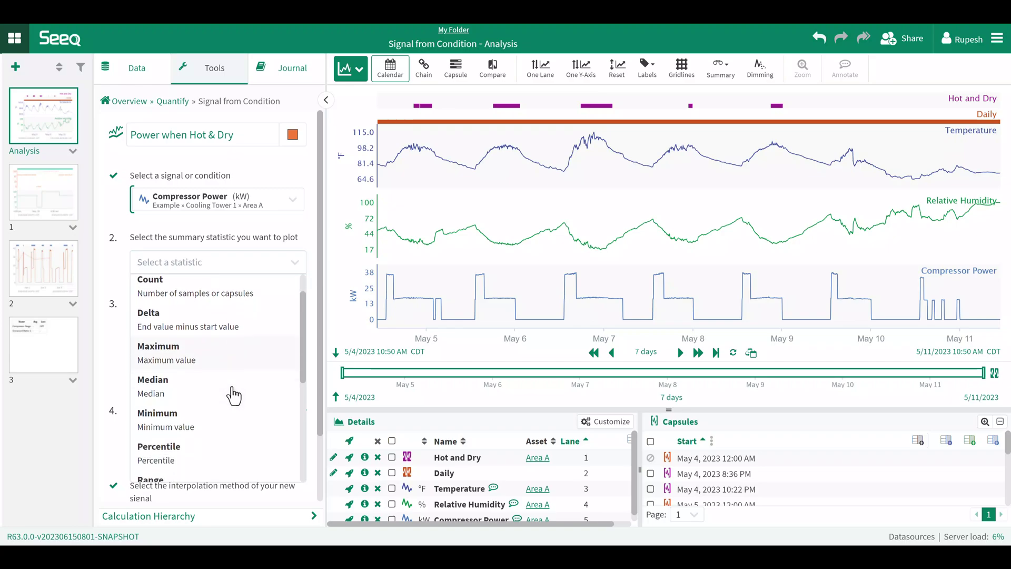
scroll(224, 411, down, 3)
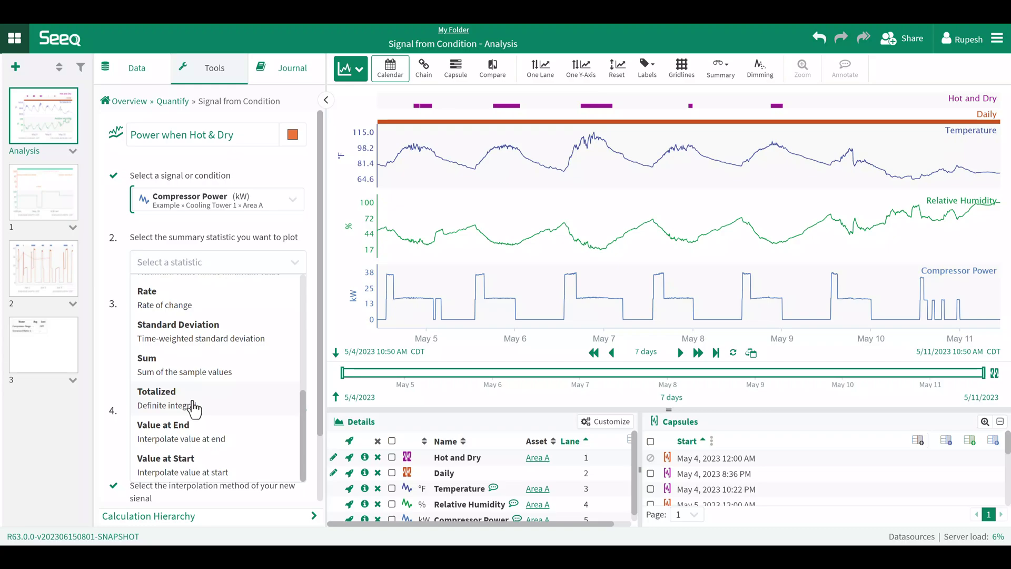
click(194, 407)
click(247, 295)
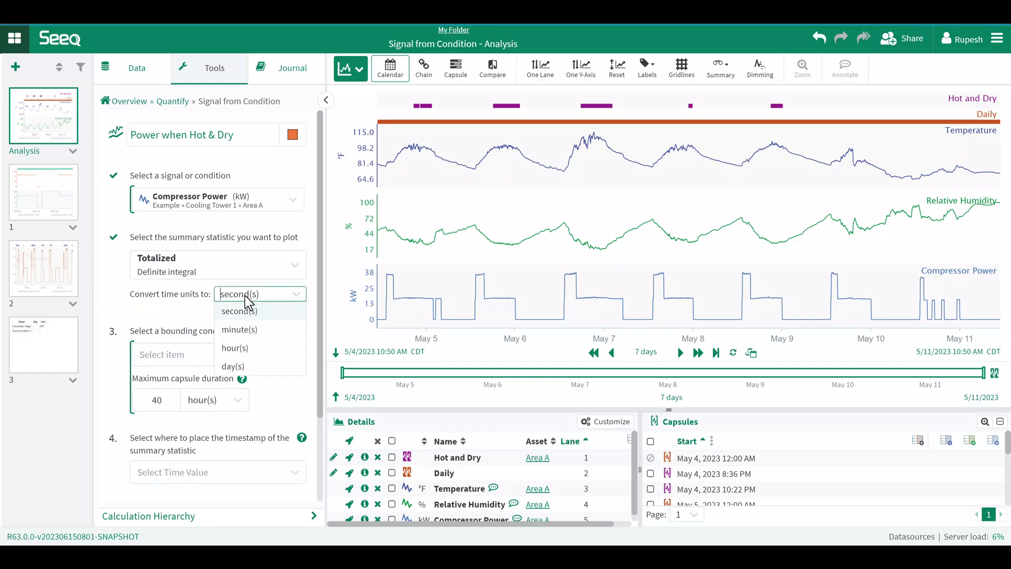
click(235, 348)
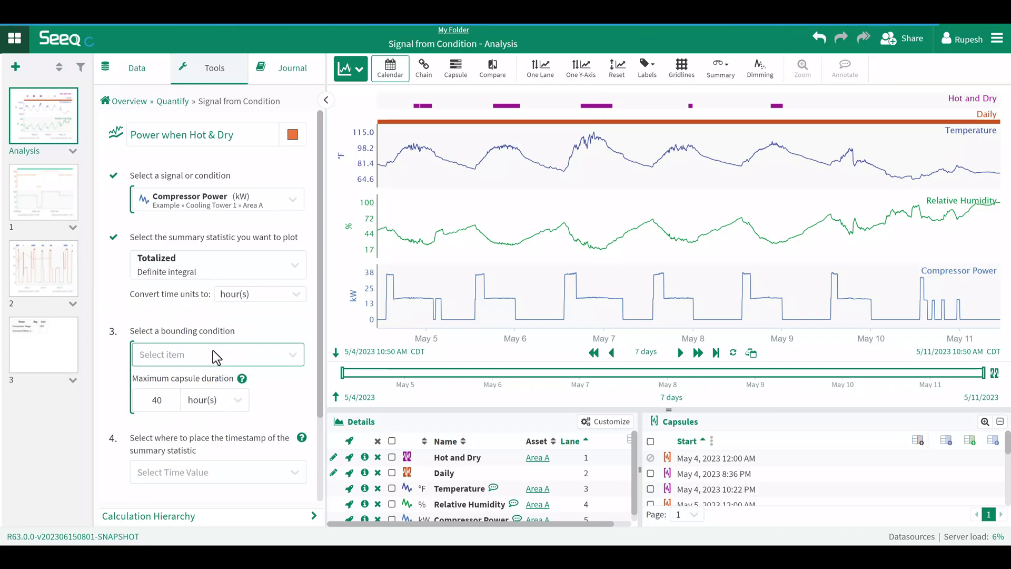
Bound the summary by the Hot and Dry condition and timestamp each result at the capsule Middle
click(210, 350)
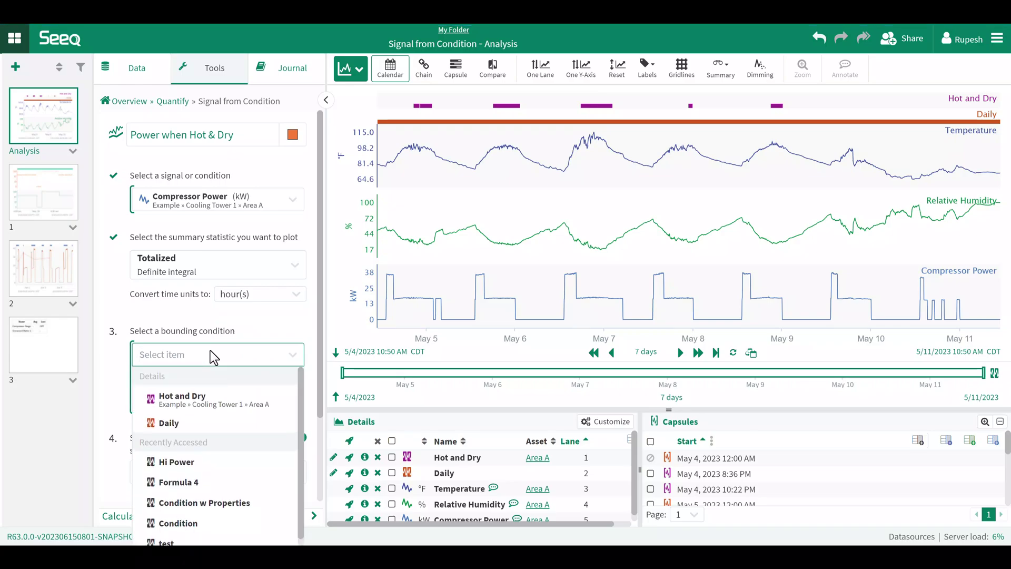
click(207, 398)
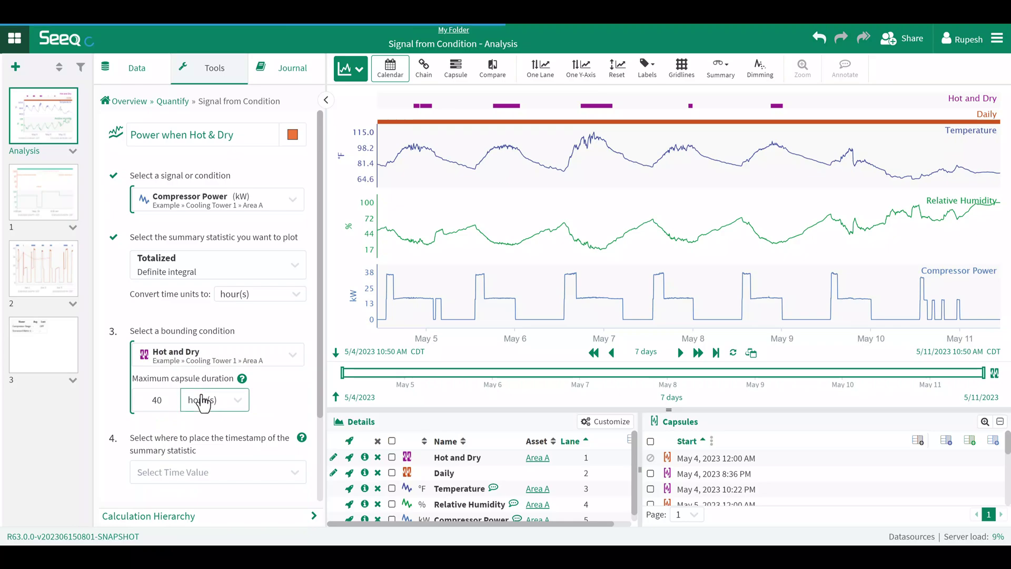
scroll(213, 421, down, 2)
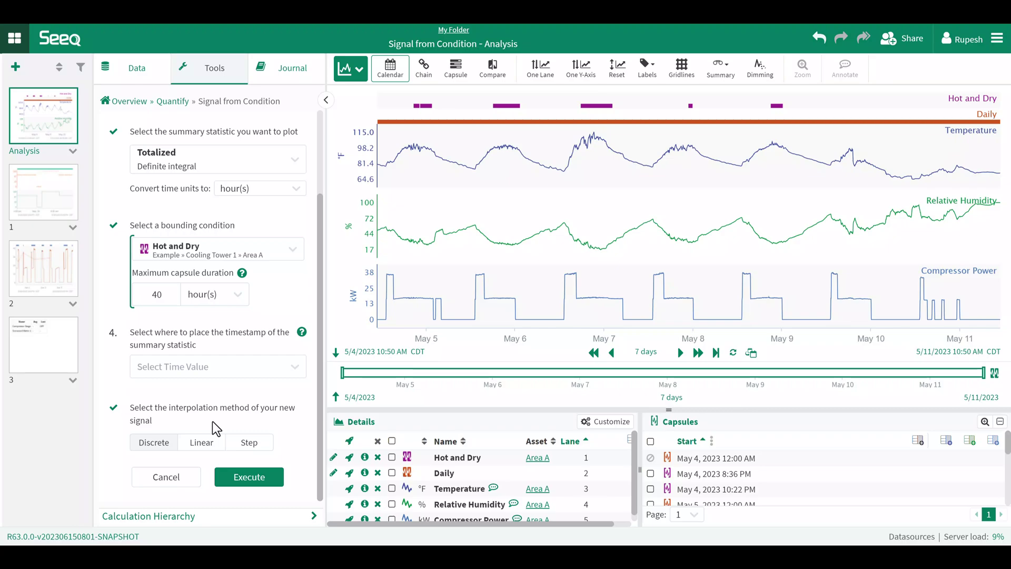
click(225, 375)
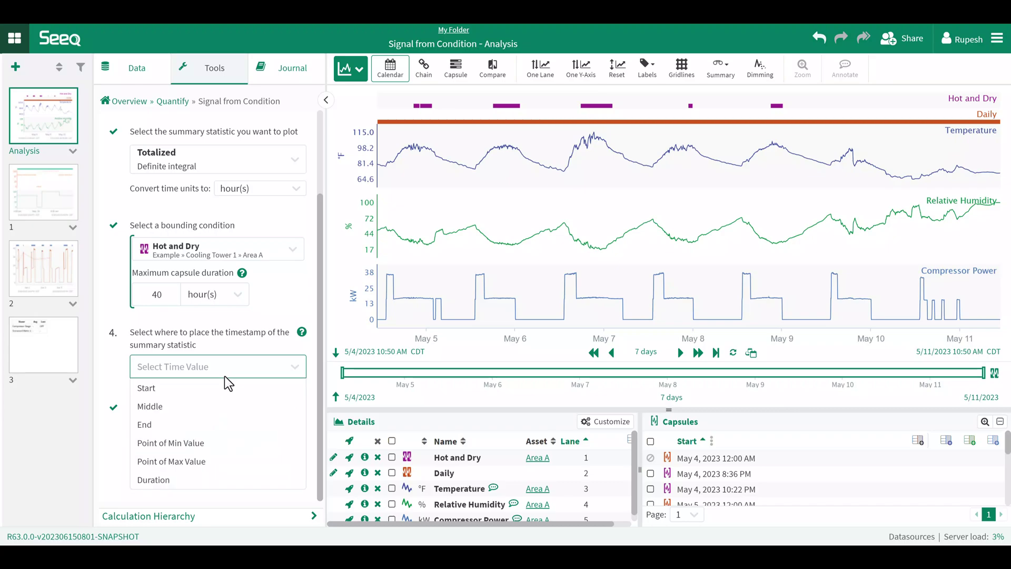
click(208, 407)
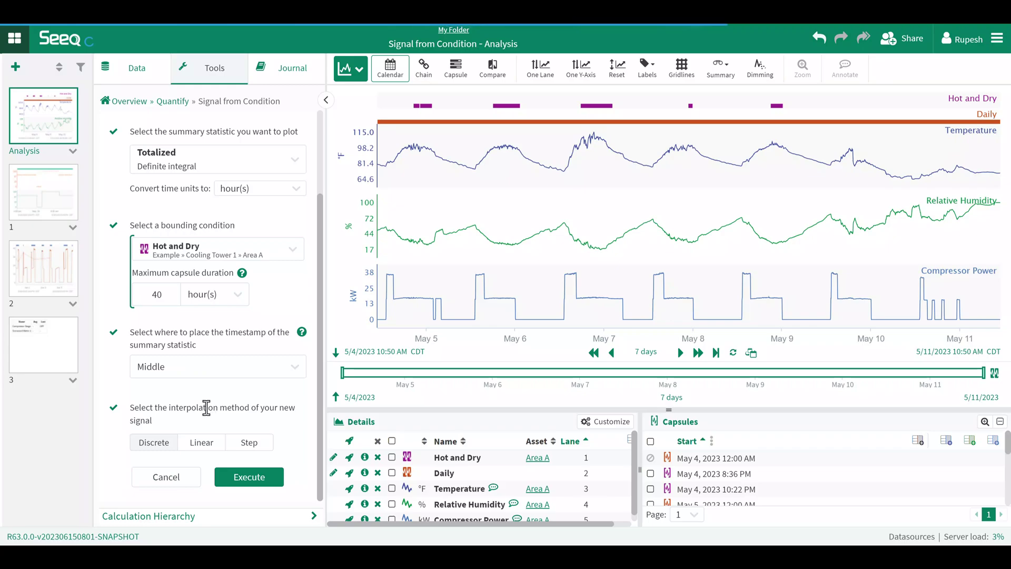
Execute the calculation to plot Power when Hot & Dry as a new kW·h lane
click(245, 484)
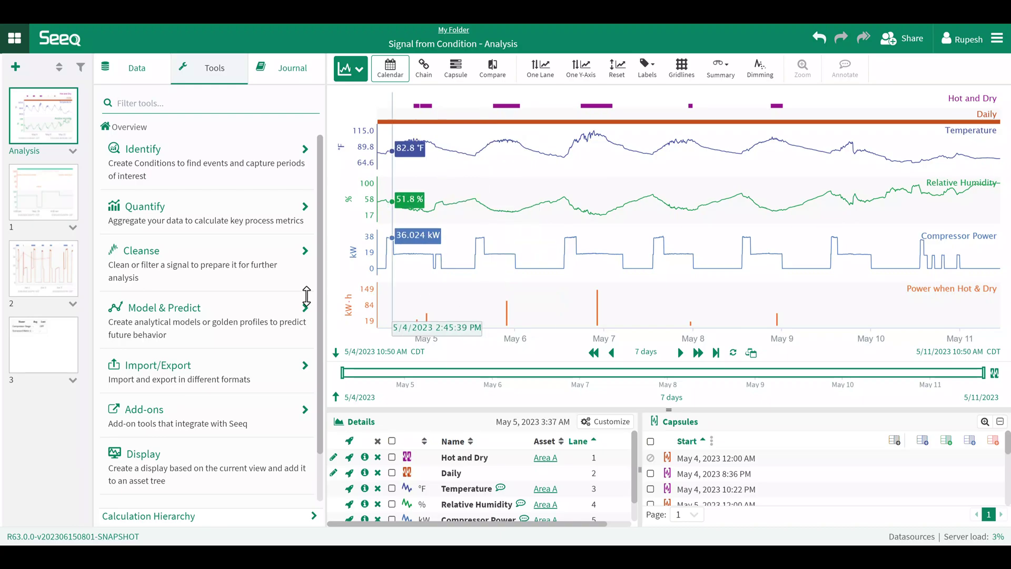
Start another Signal from Condition calculation named 'Daily % Hot & Dry'
click(225, 217)
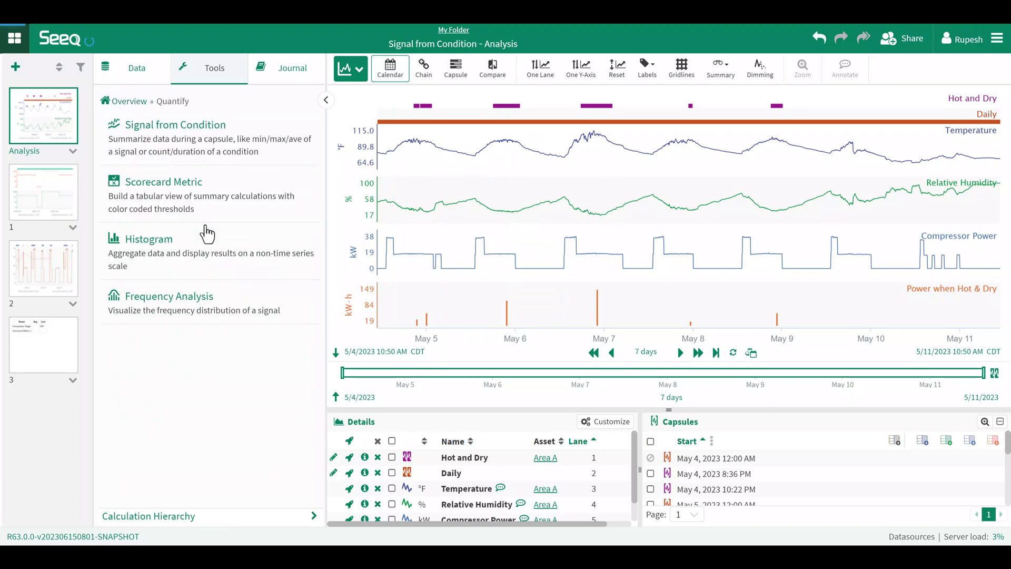
click(197, 156)
key(ctrl+a)
key(BackSpace)
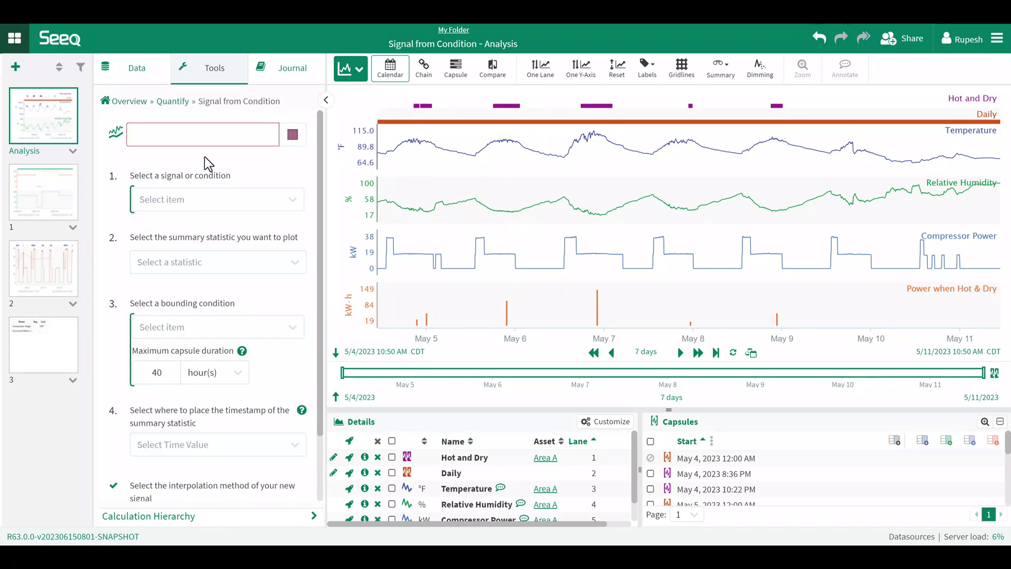
click(190, 138)
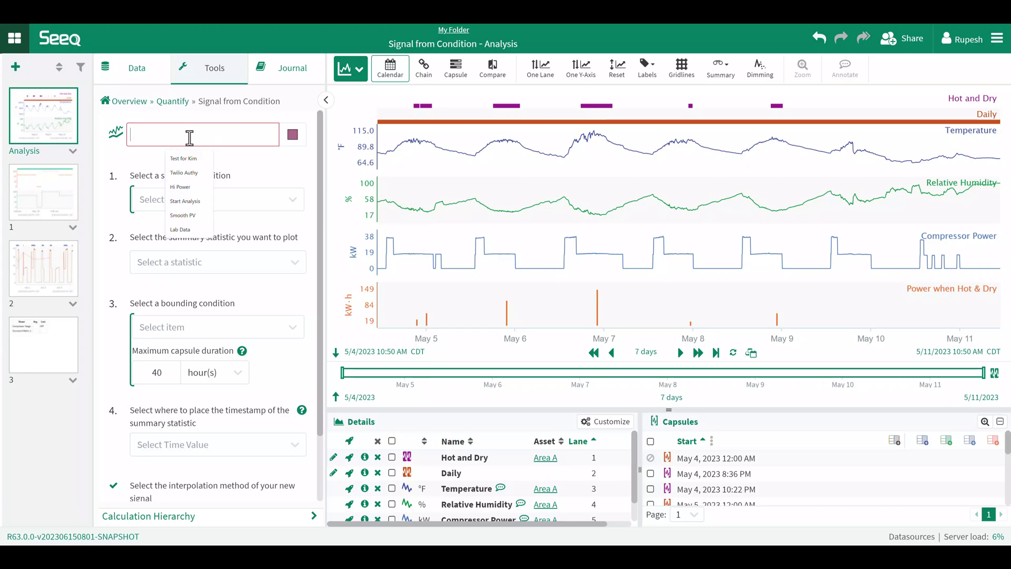
text(Daily % Hot &D)
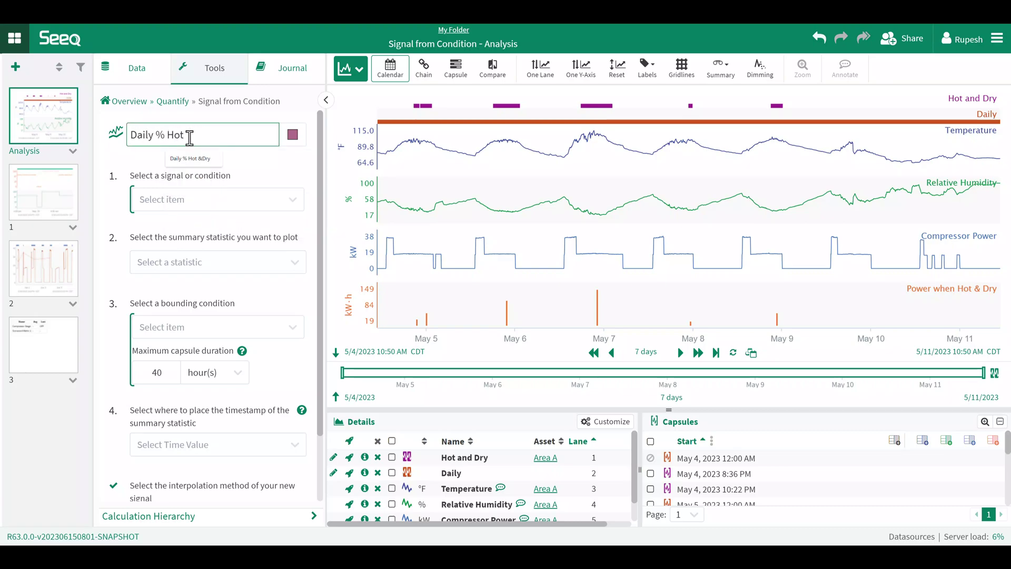
key(BackSpace)
text(Dry)
Summarize the Hot and Dry condition using the Percent Duration statistic
click(176, 209)
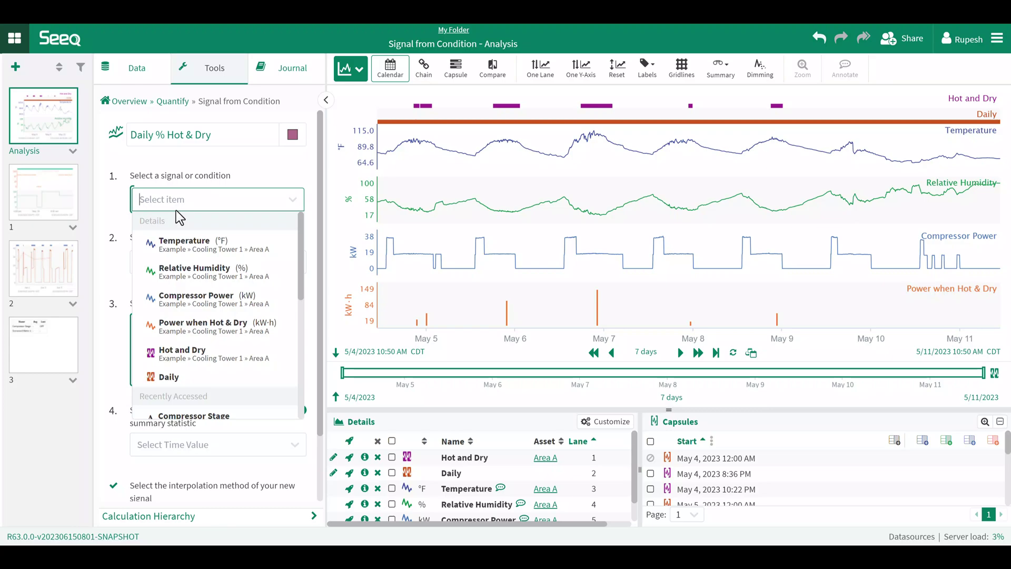
click(187, 359)
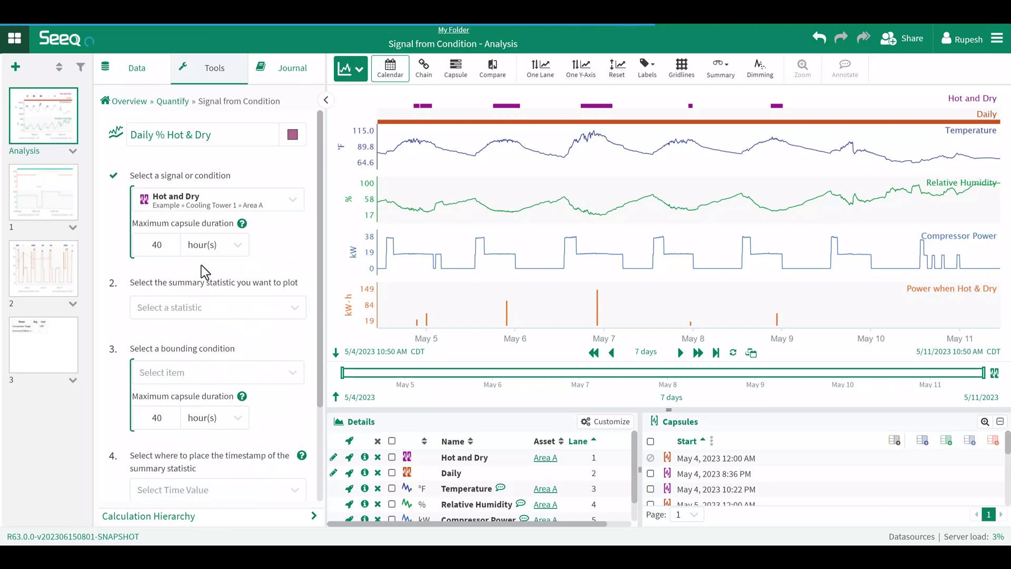
click(199, 304)
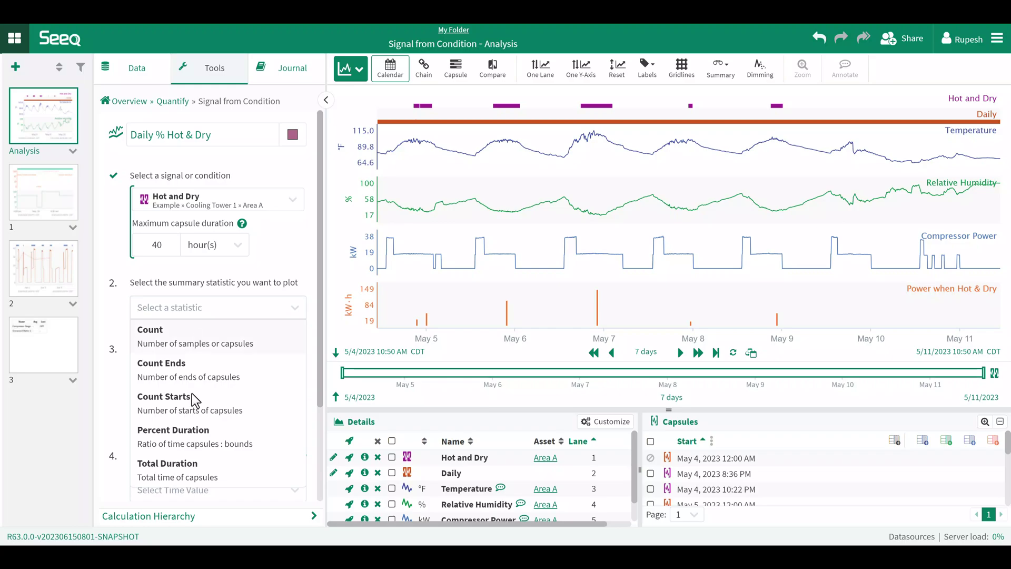
click(190, 431)
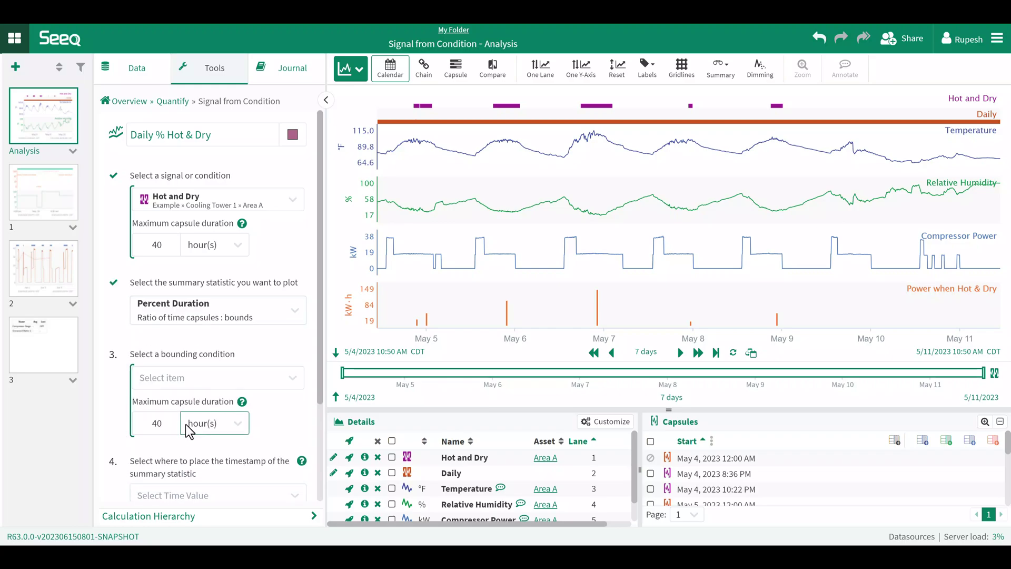
Bound it by the Daily condition with Duration timestamp placement, then execute it
click(194, 384)
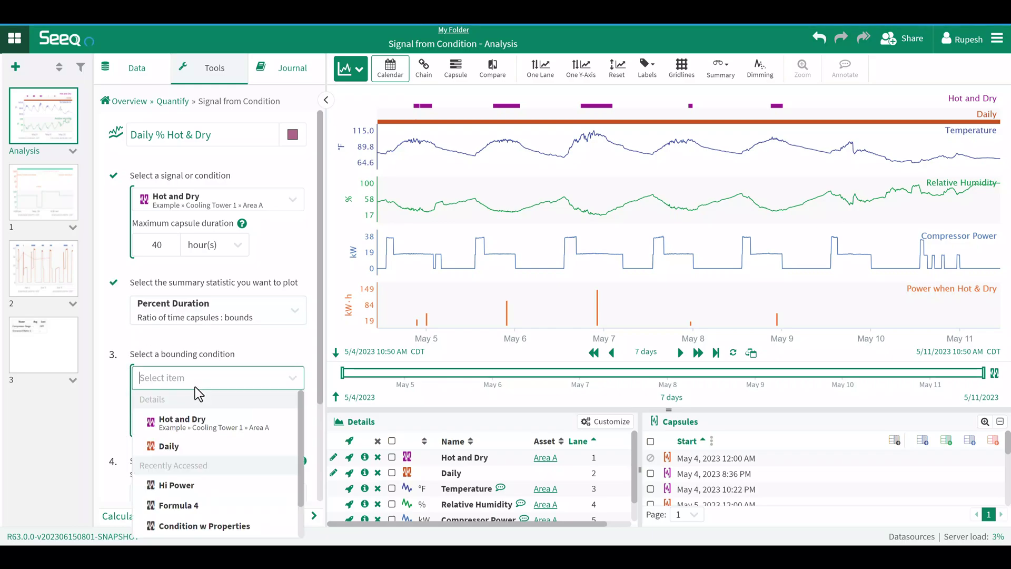
click(188, 447)
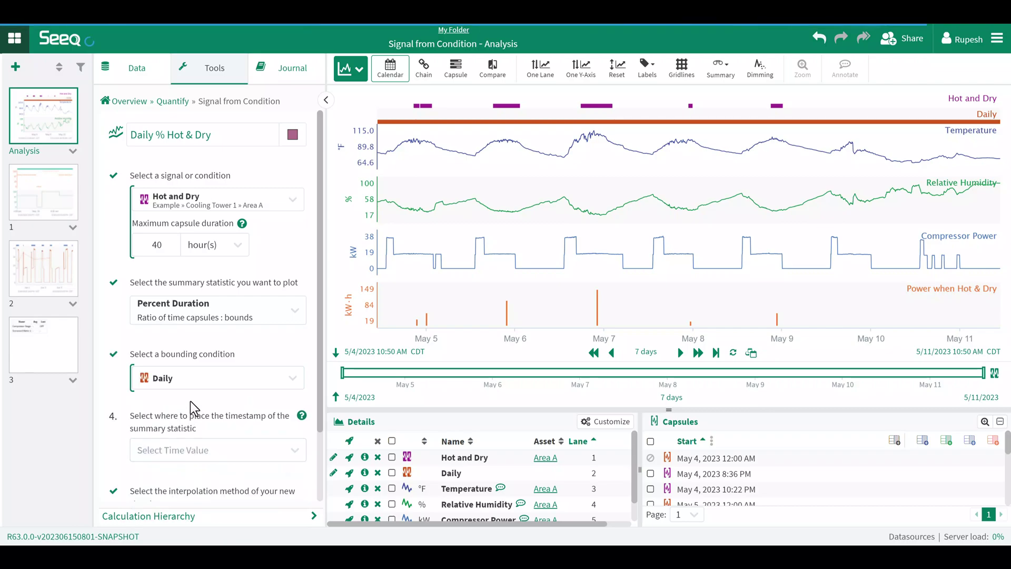
click(193, 376)
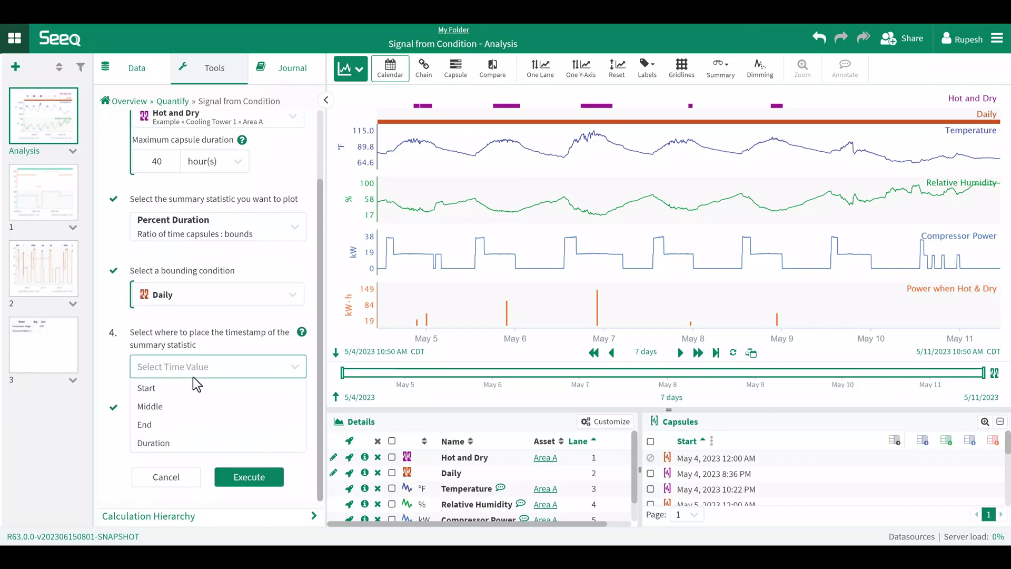
click(178, 447)
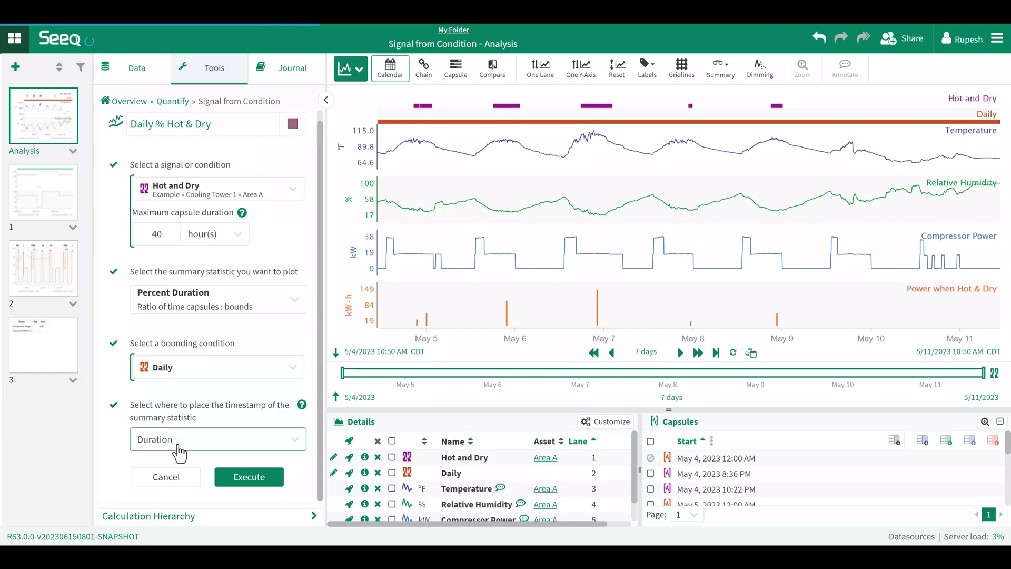
click(238, 467)
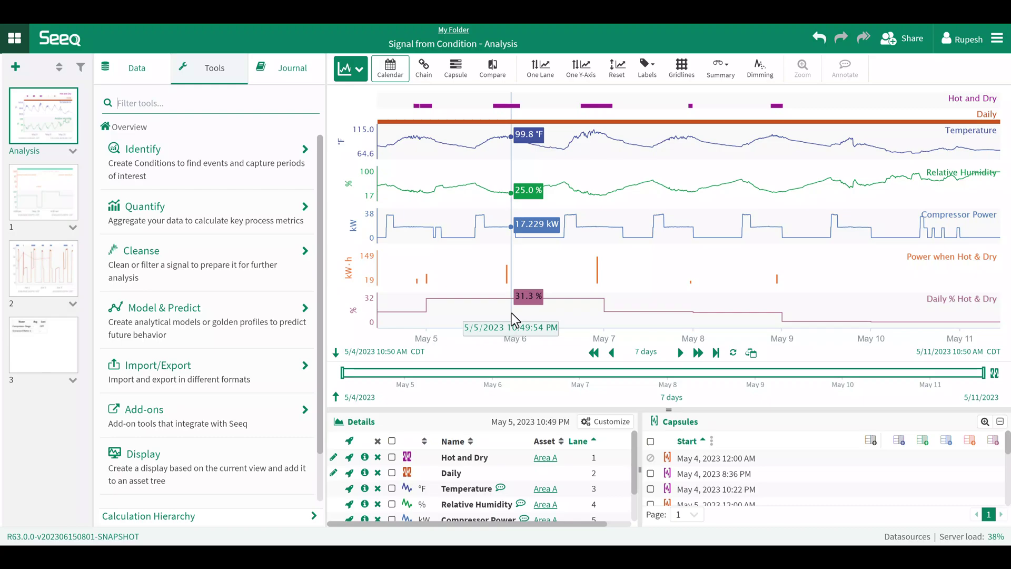
Step the trend back half a window to show 4/30/2023 through 5/7/2023
click(612, 354)
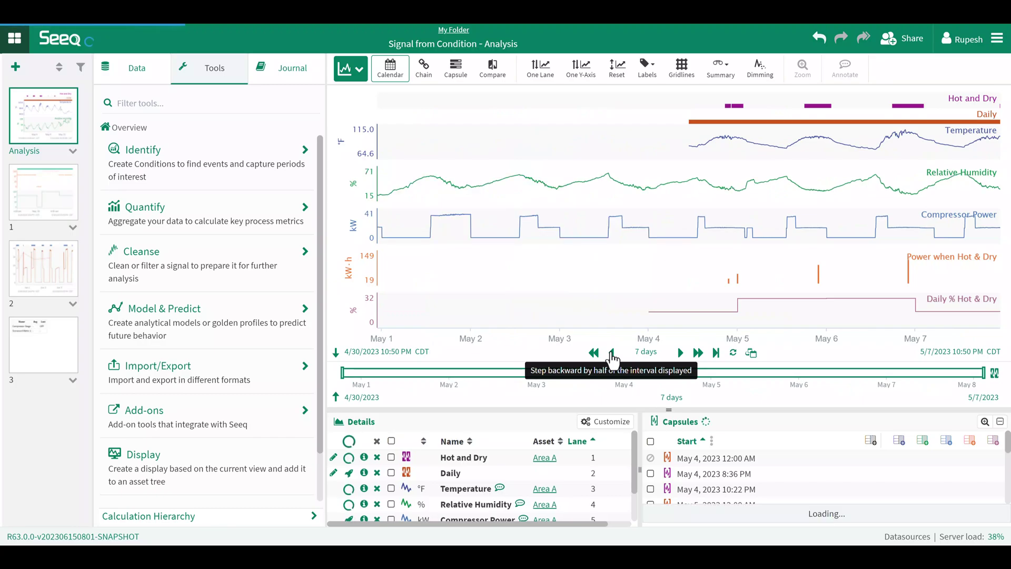